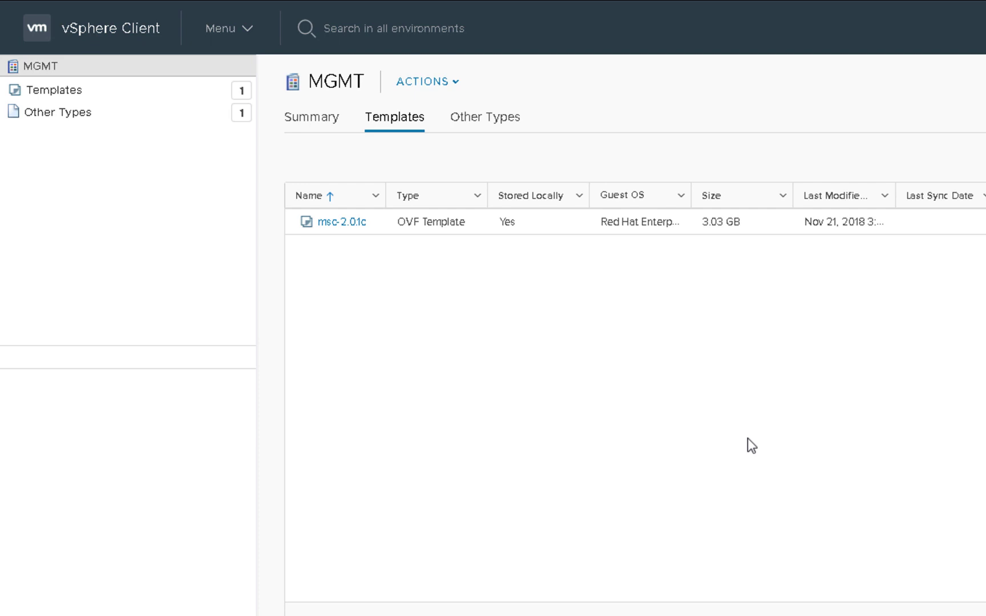
Launch the New VM from This Template wizard for the msc-2.0.1c template.
right_click(372, 229)
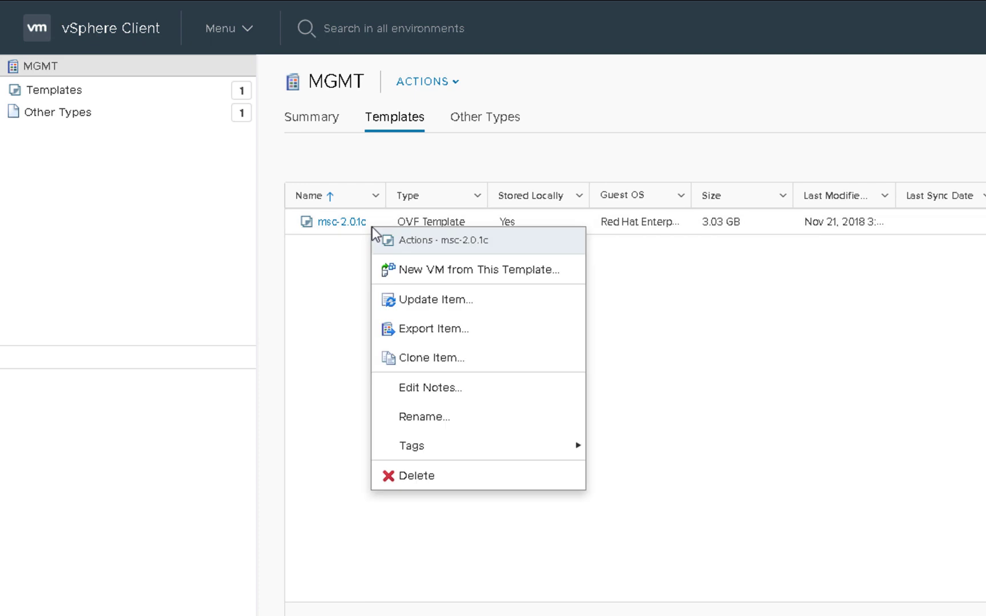
click(409, 273)
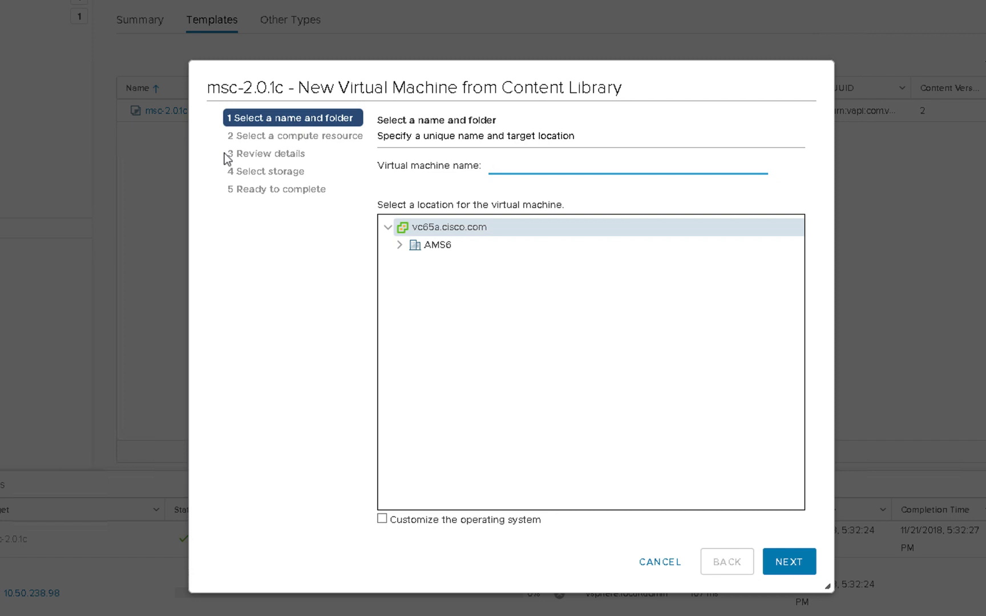
Name the VM MSO-1 and choose host 10.50.238.98 under Mgmt as its compute resource.
text(node)
key(BackSpace)
key(BackSpace)
key(BackSpace)
key(BackSpace)
text(MSO-1)
key(Return)
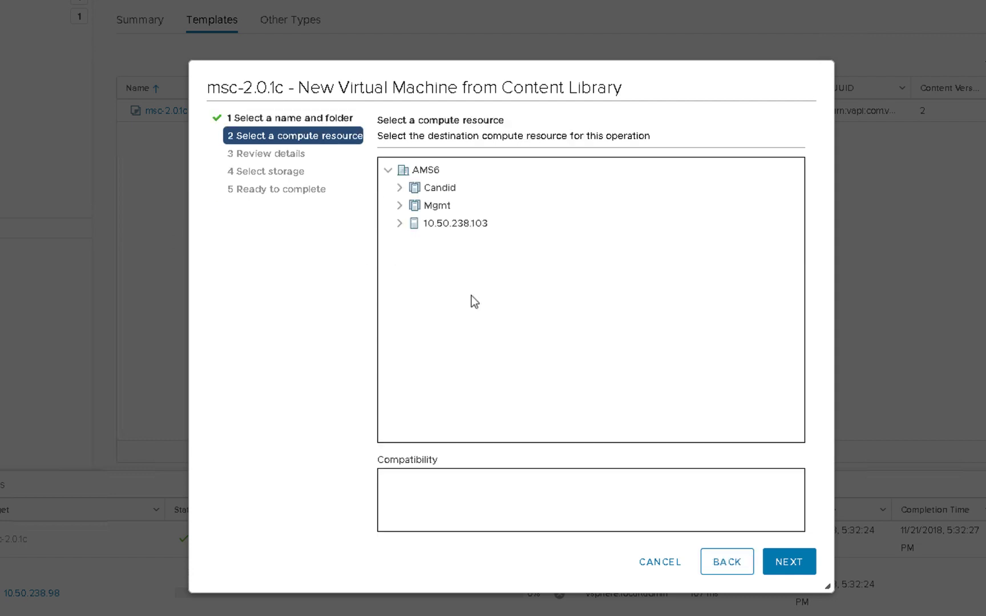
click(399, 207)
click(462, 239)
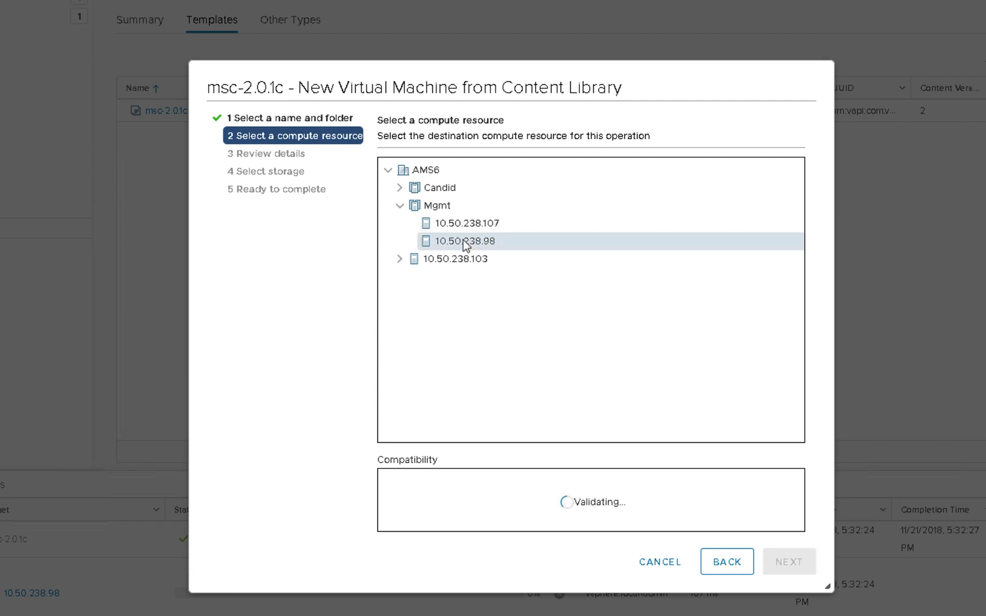
click(793, 564)
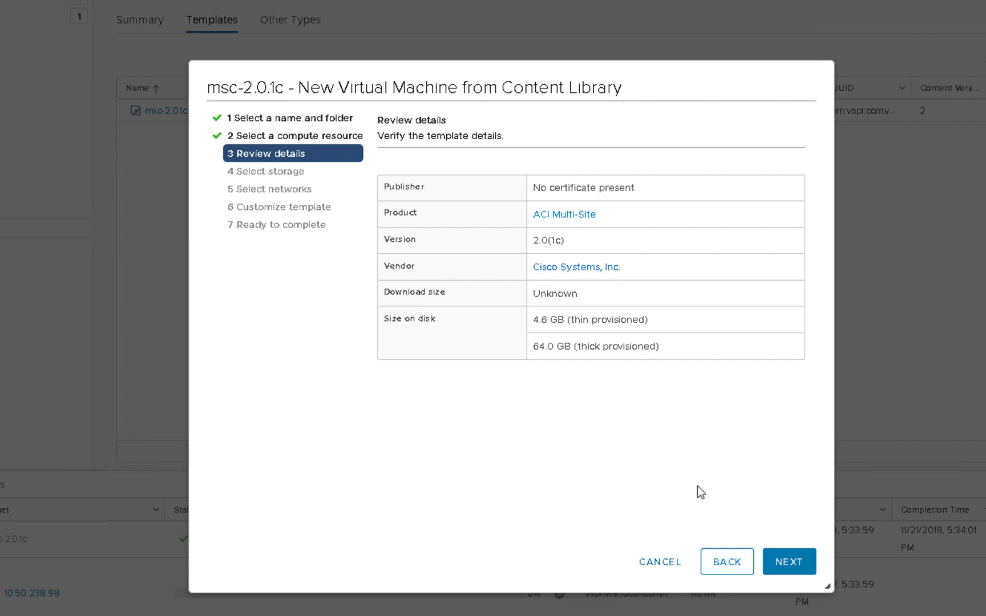
Accept the template details, the thin-provisioned 2TB datastore and the VM_10.50.129.x/24 network mapping.
click(794, 564)
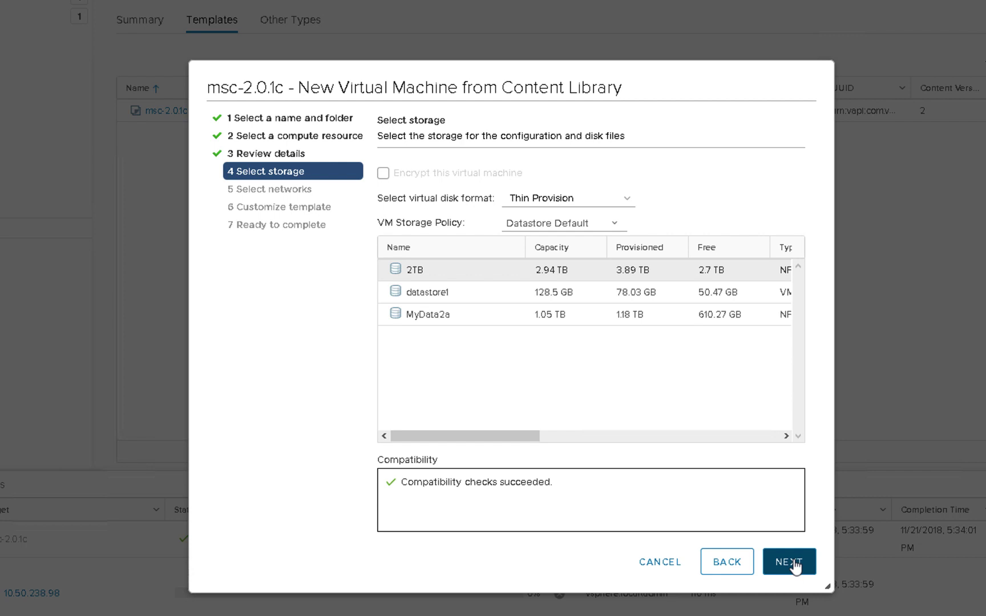
click(793, 564)
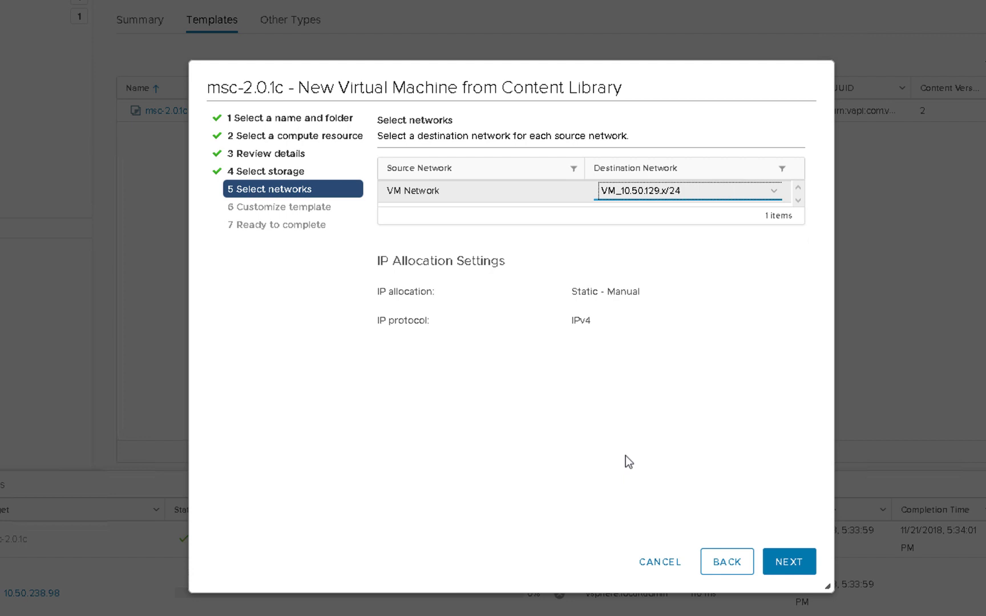
click(778, 560)
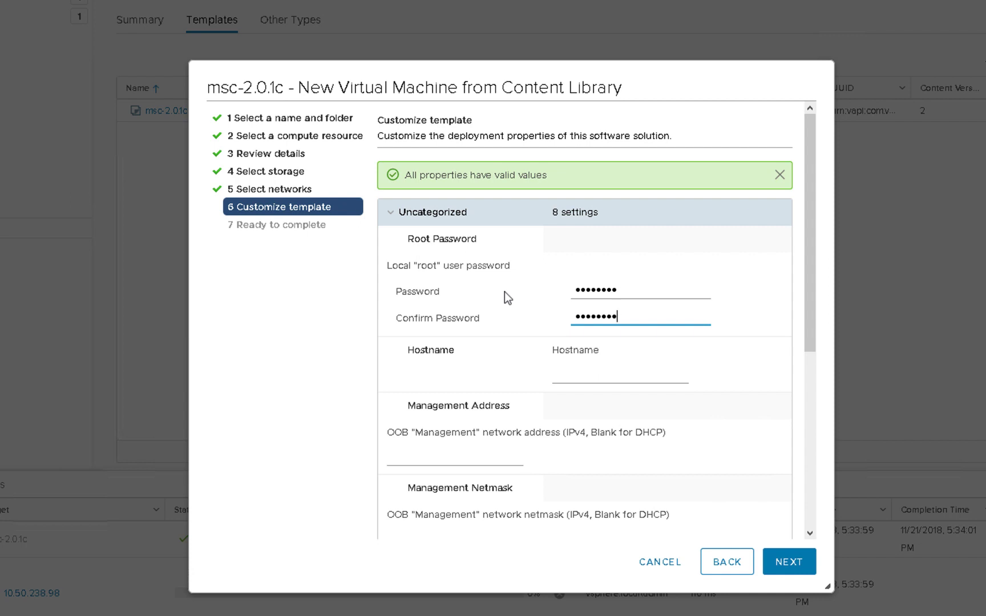
Enter hostname node1 and NTP server ntp.esl.cisco.com, then continue to the deployment summary.
click(589, 373)
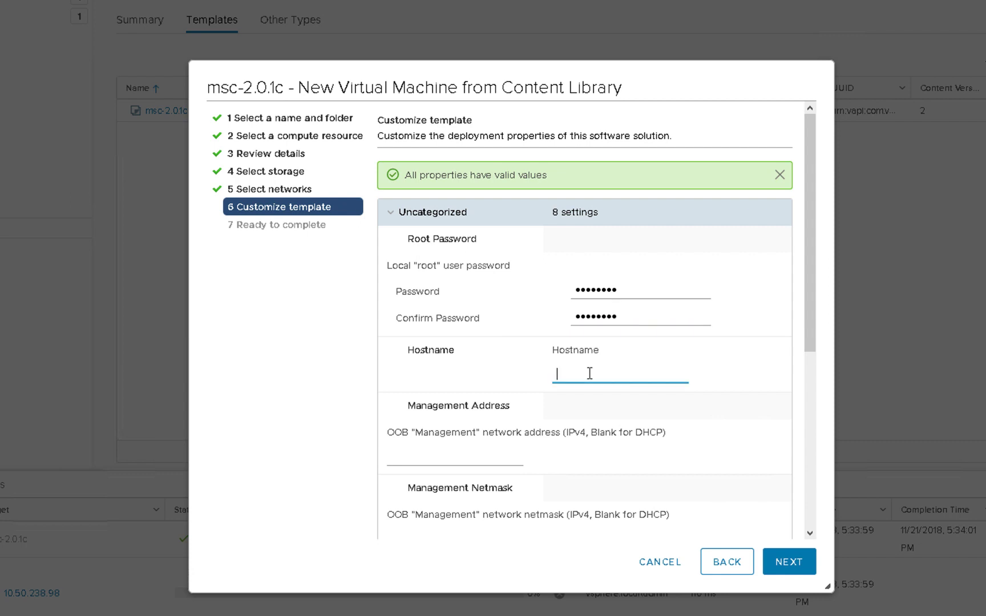
text(node1)
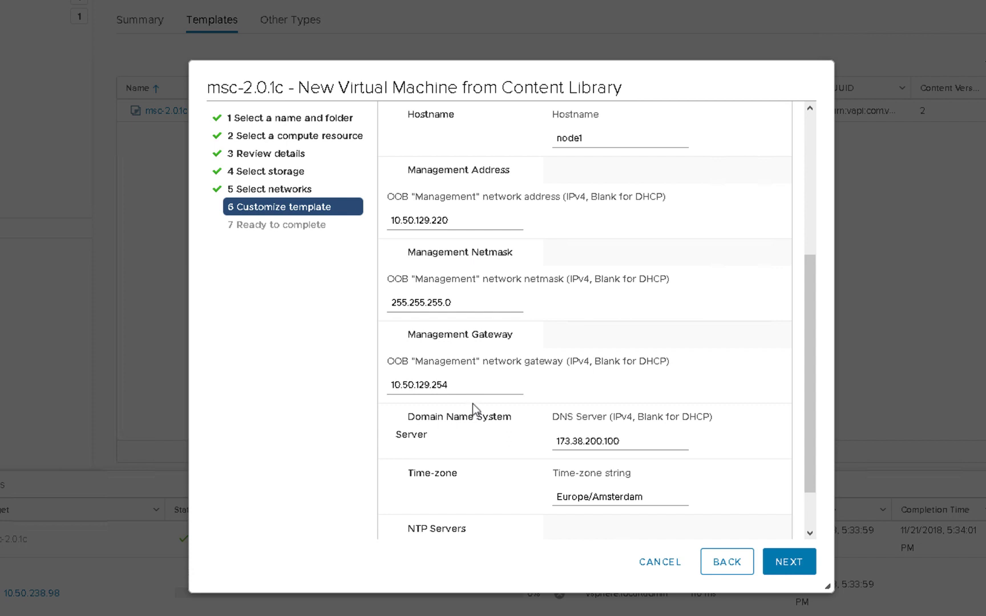
key(Tab)
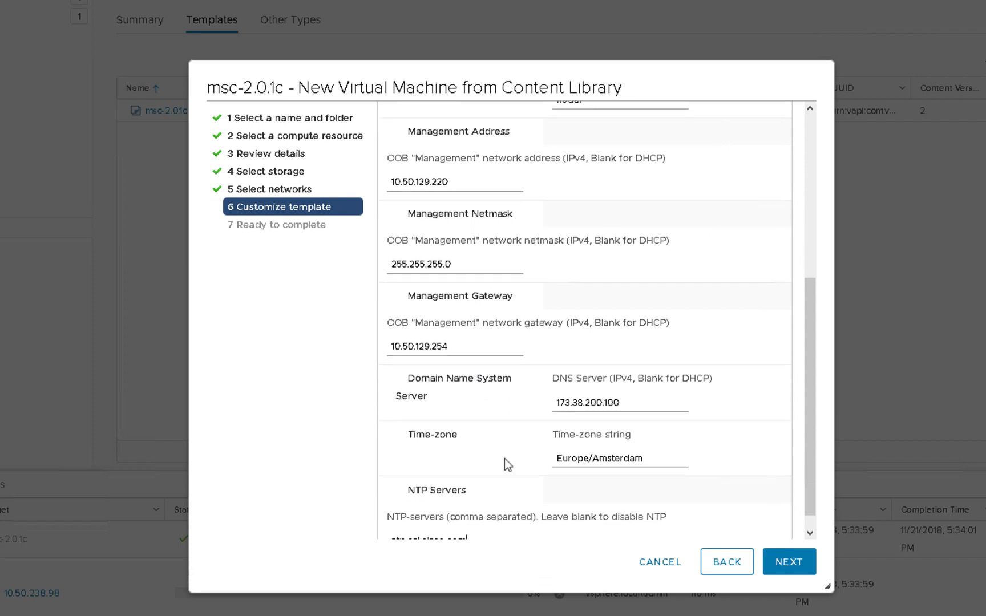
text(ntp.esl.cisco.com)
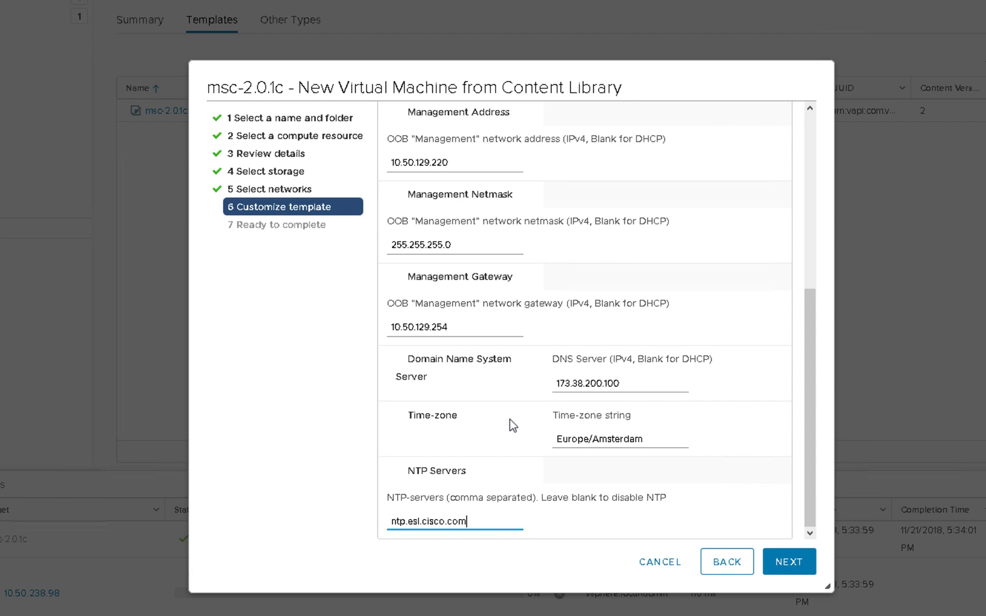
click(789, 564)
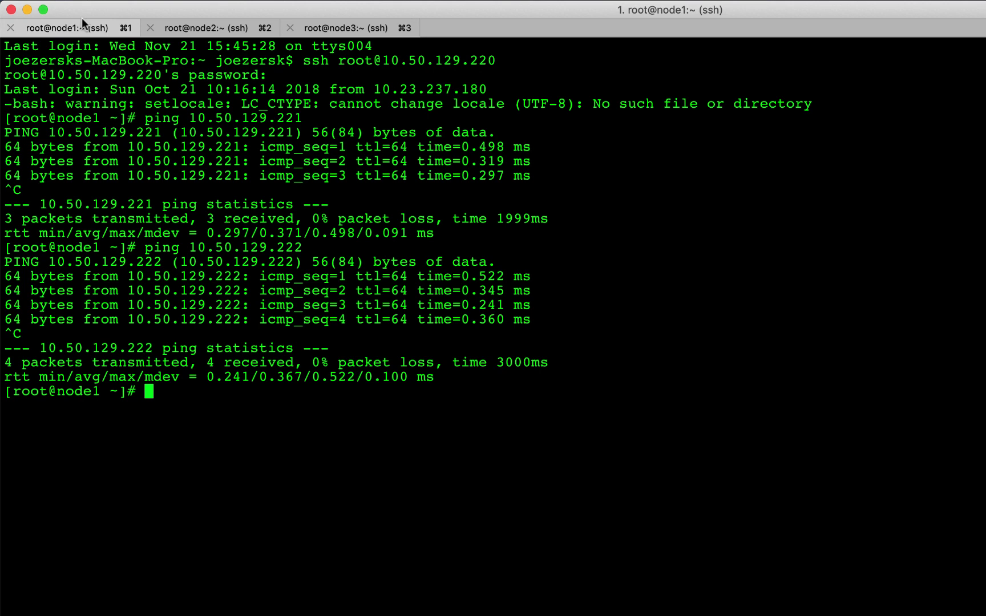
Check the node2 and node3 sessions, then move node1 into /opt/cisco/msc/builds/msc_2.0.1c/prodha.
click(199, 28)
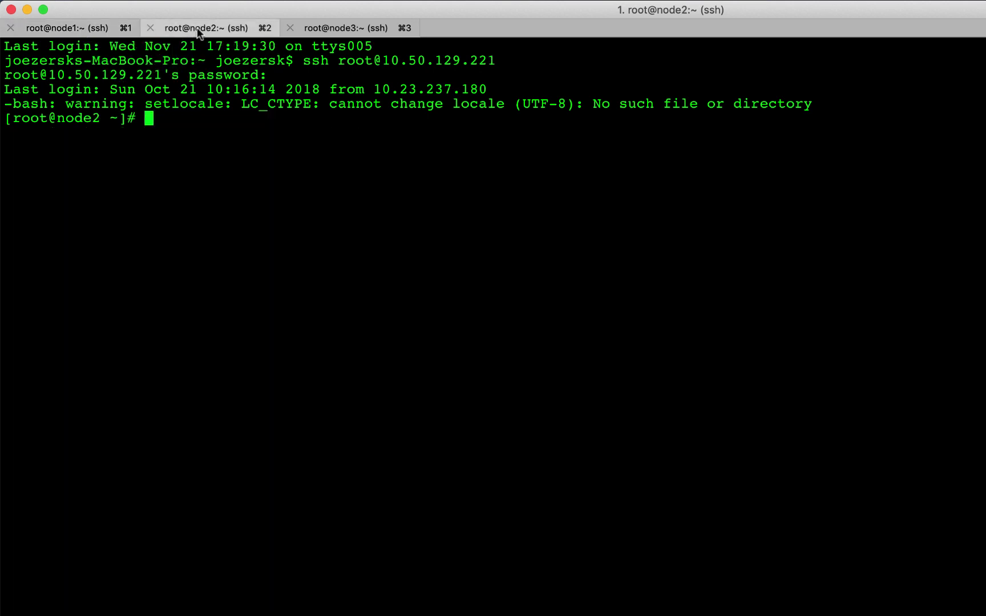
click(333, 28)
click(108, 27)
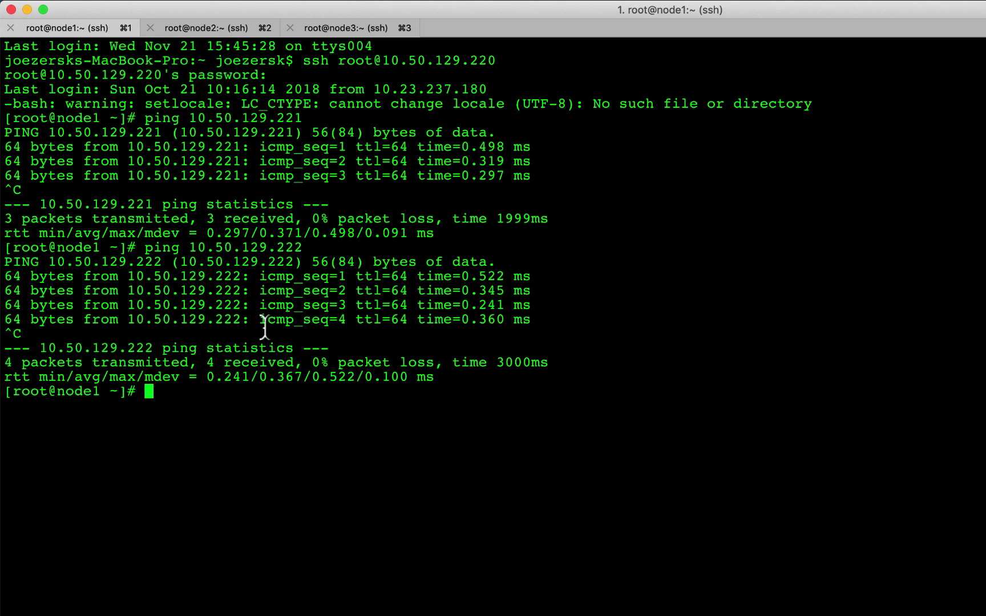
text(cd /opt/cisco/msc/builds)
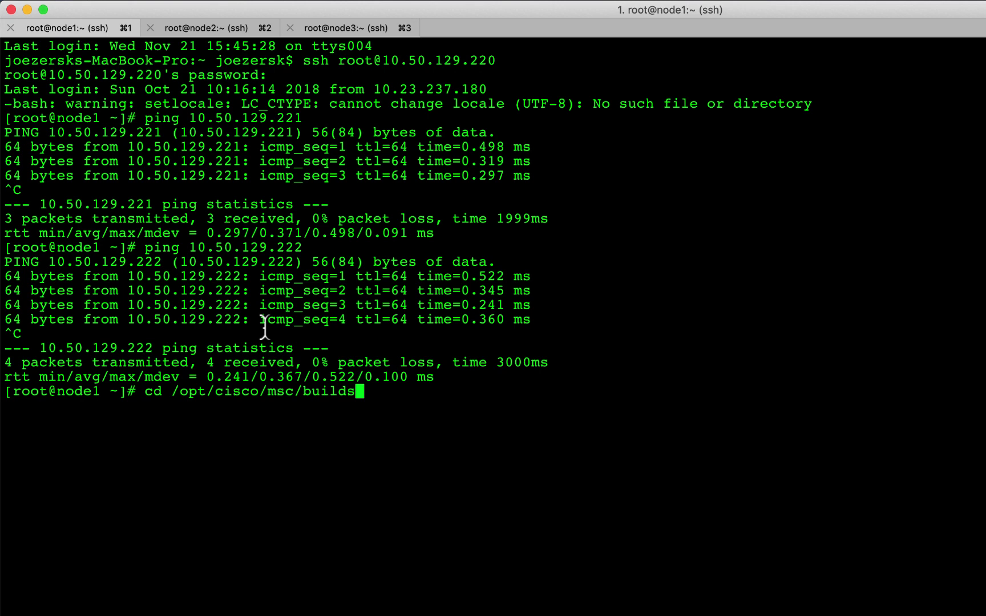
key(Tab)
key(Tab)
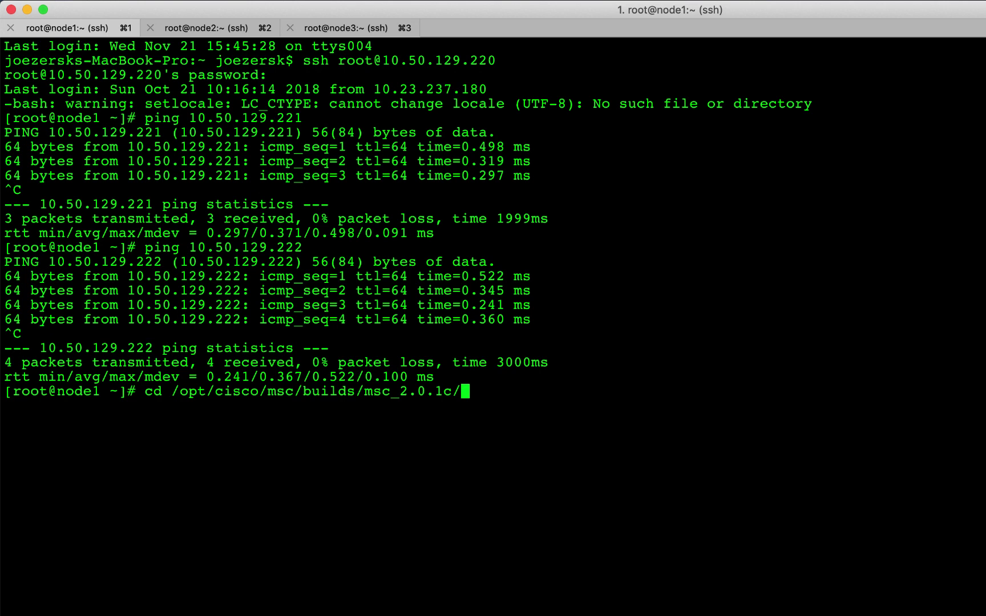
text(prodha)
key(Return)
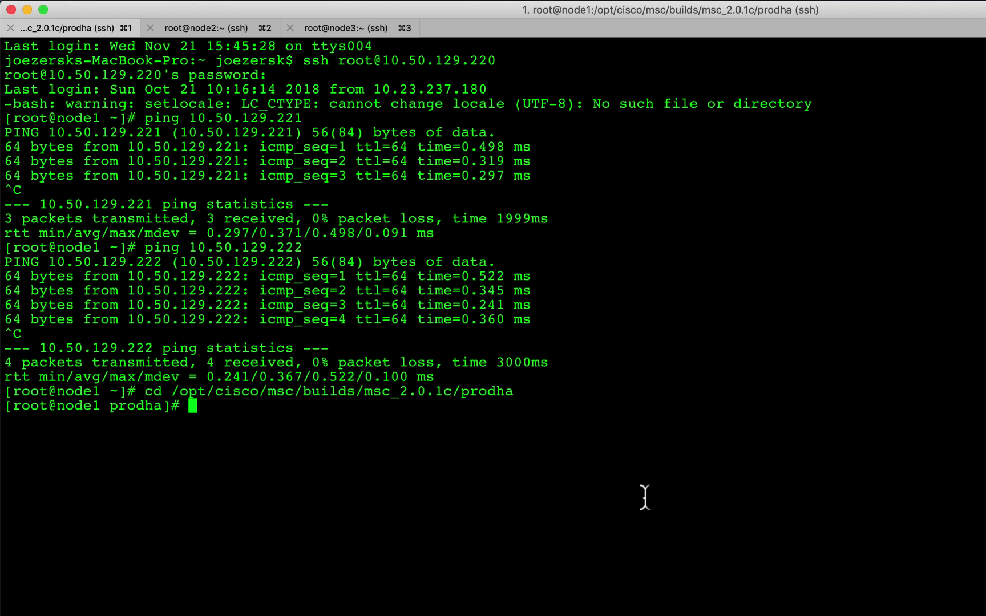
Run ./msc_cfg_init.py on node1 and select the printed msc_cfg_join.py command to copy it.
text(./msc_cfg_init.py)
key(Return)
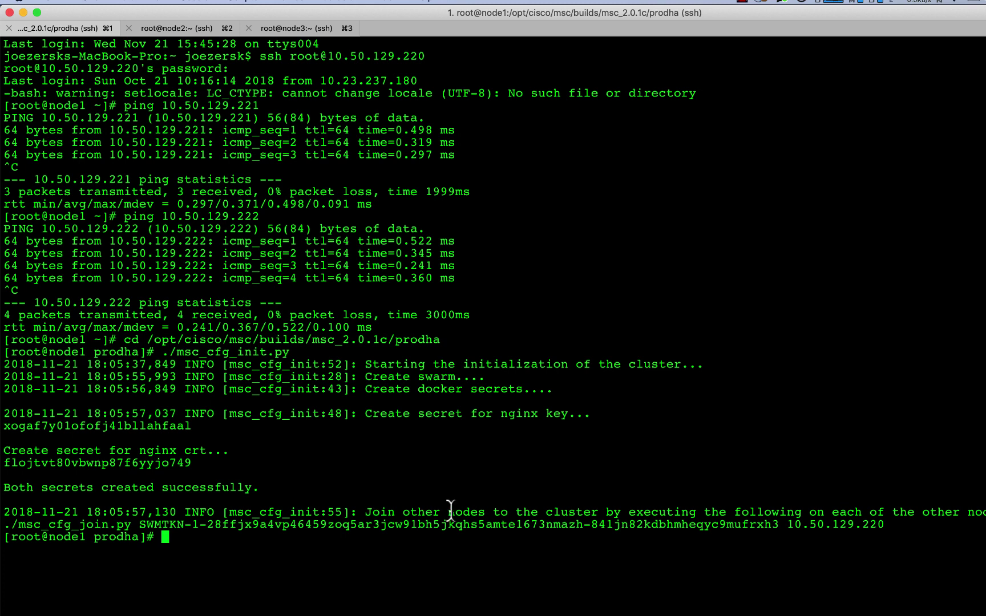
triple_click(360, 526)
key(super+c)
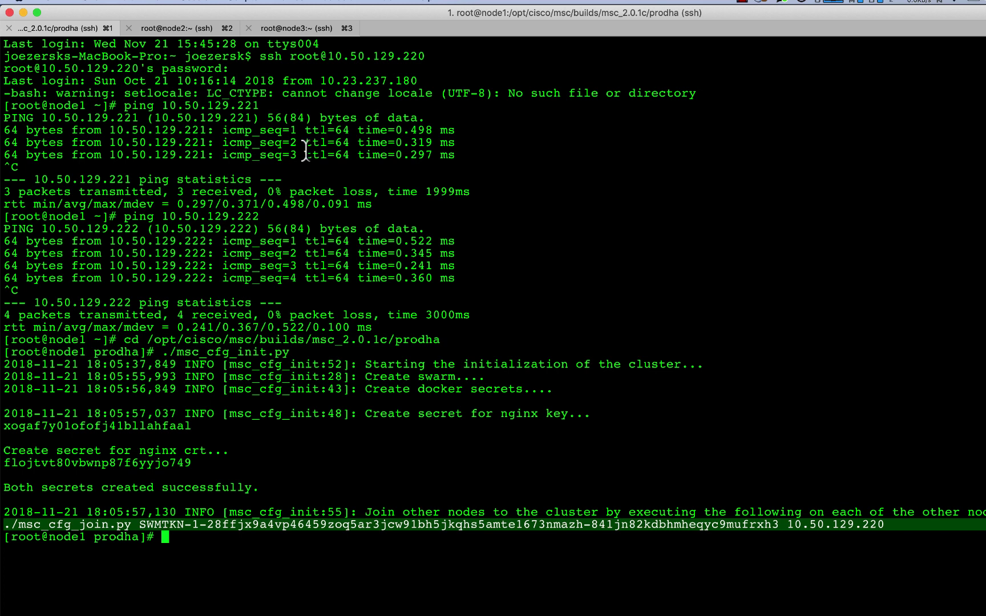
On node2, move into the prodha build directory and run the pasted msc_cfg_join.py command.
click(191, 29)
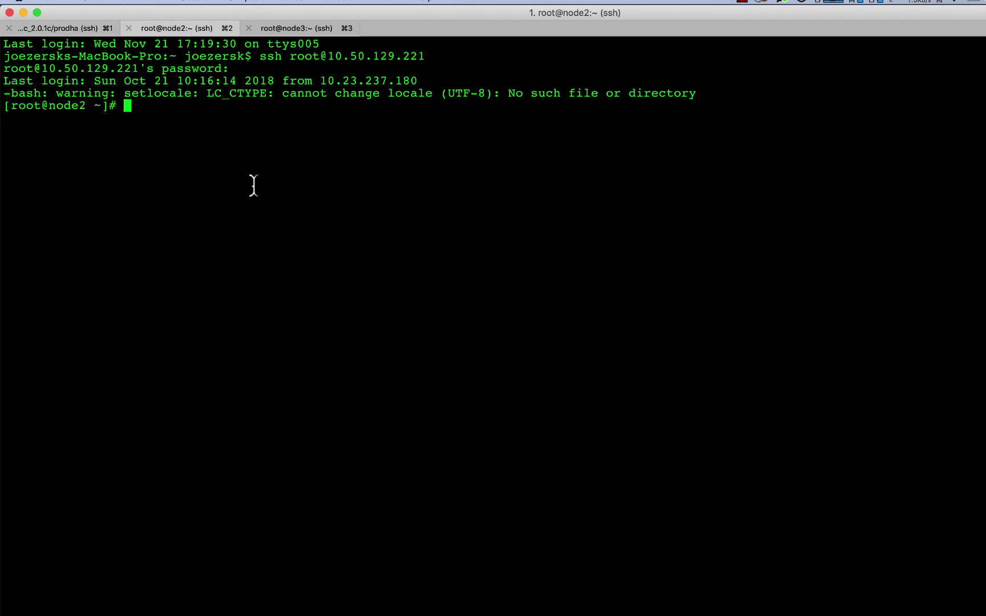
key(super+v)
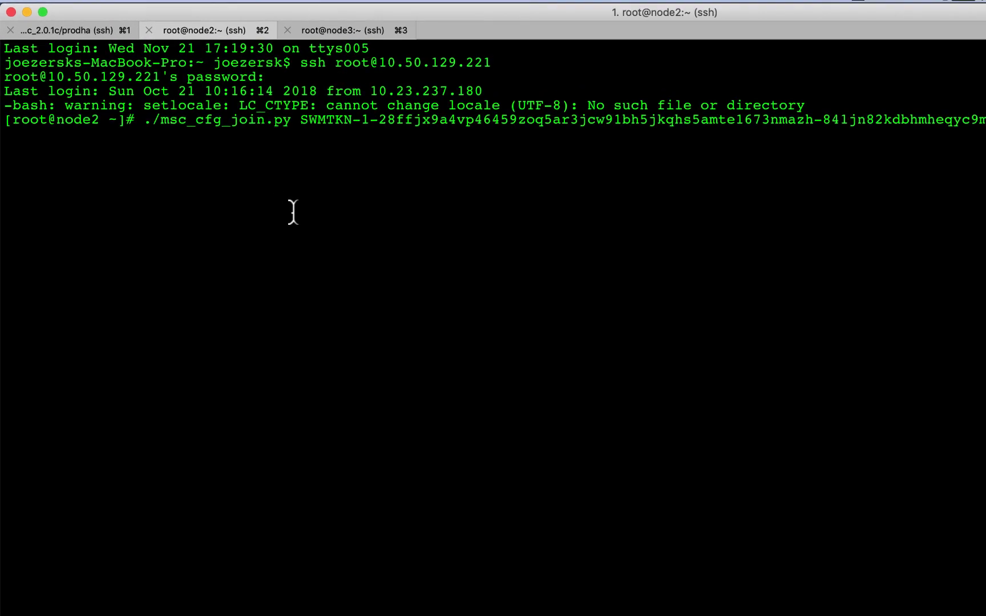
key(Return)
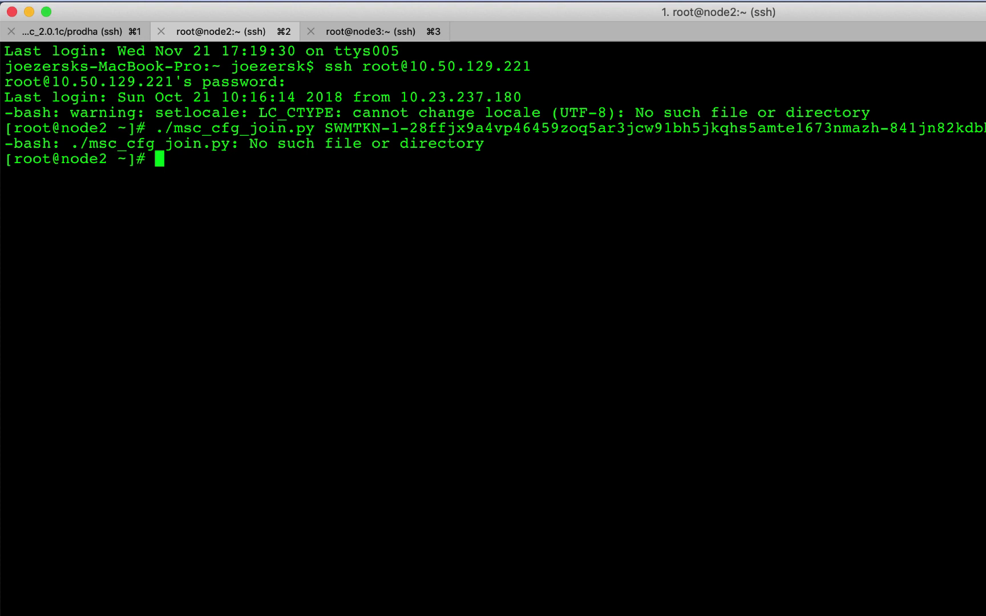
text(cd /opt/cisco/msc/builds/msc_2.0.1c/prodha)
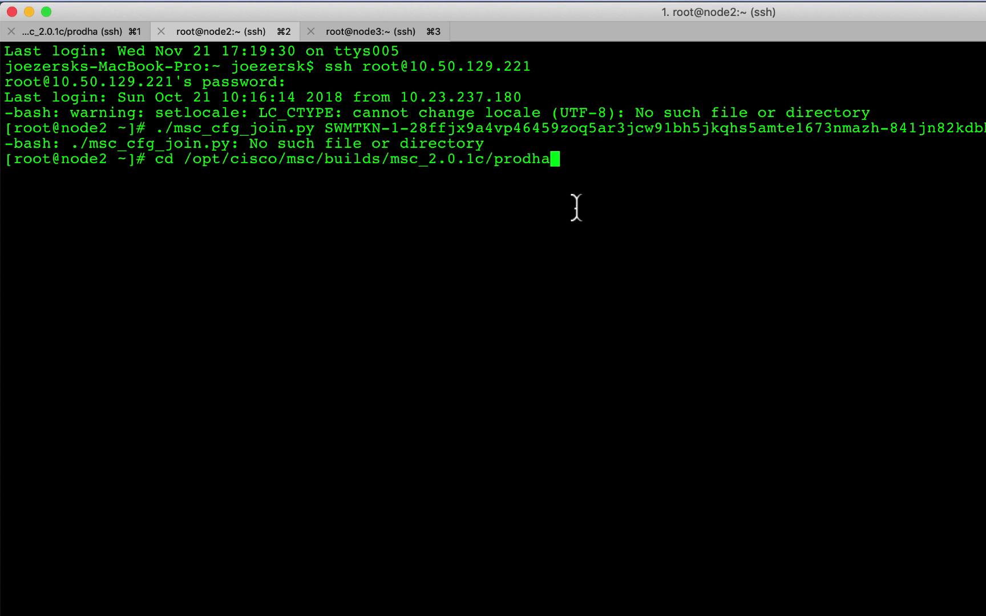
key(Return)
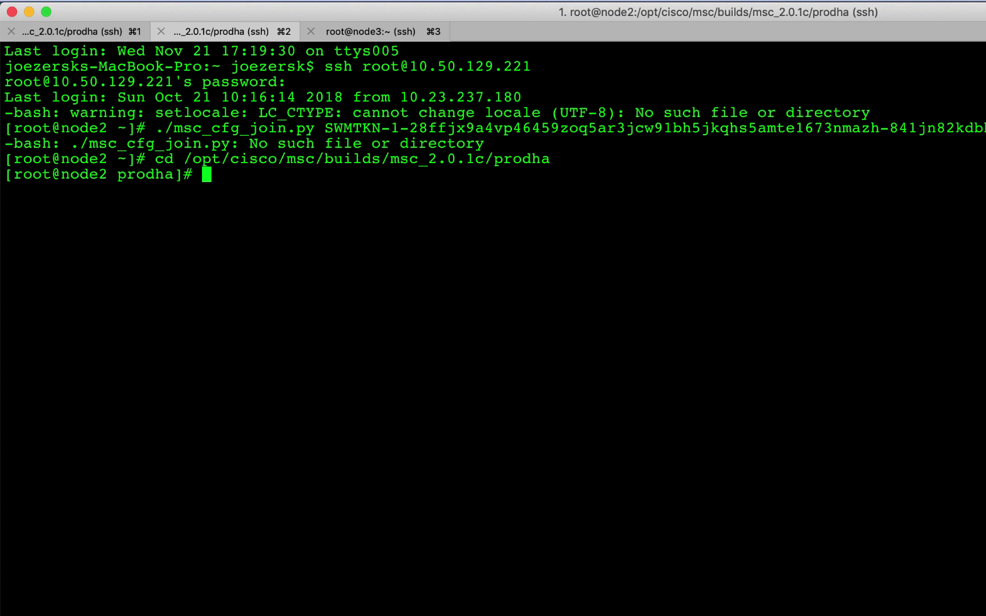
key(super+v)
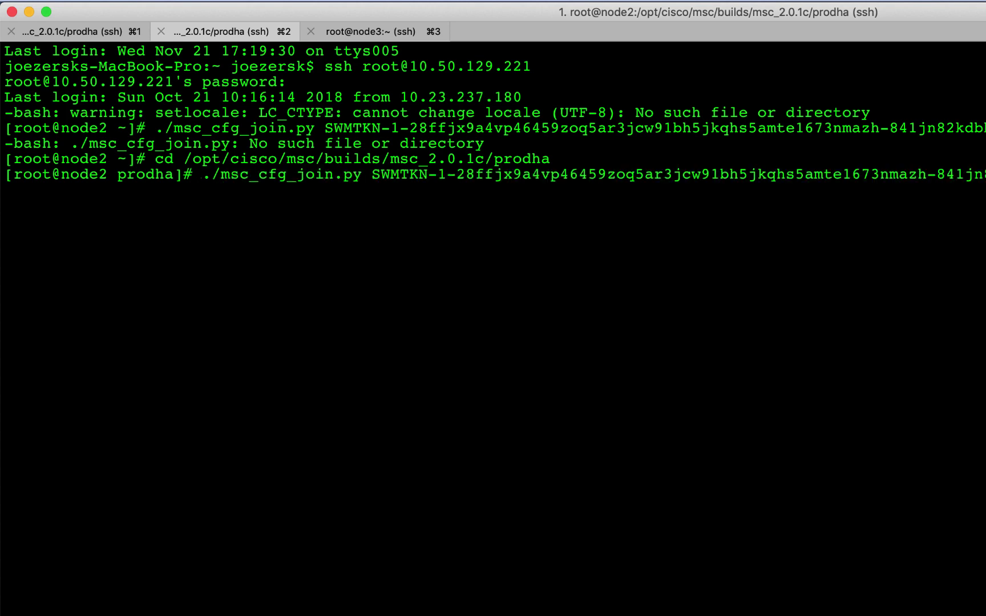
key(Return)
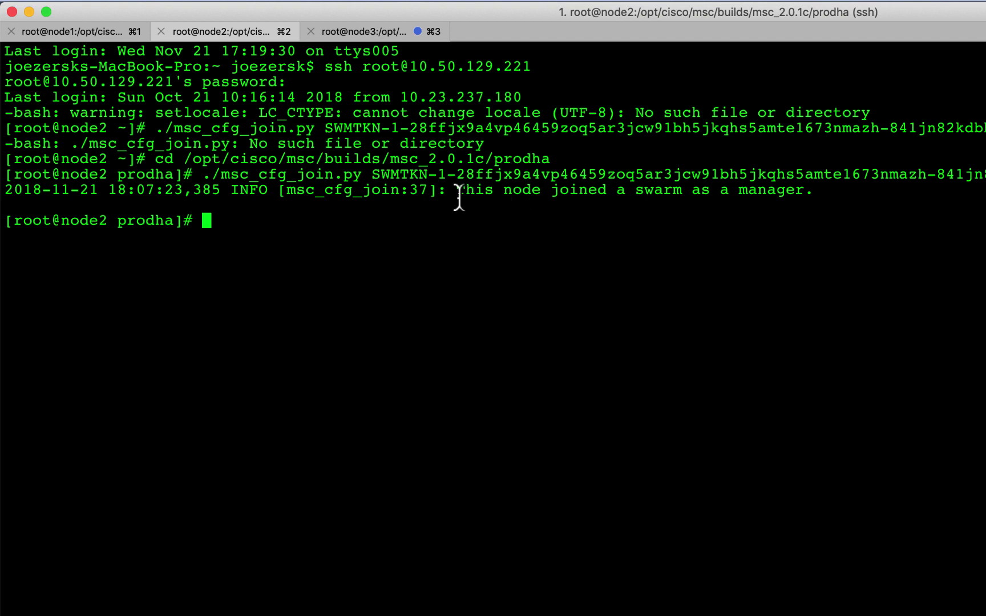
drag(459, 191, 804, 193)
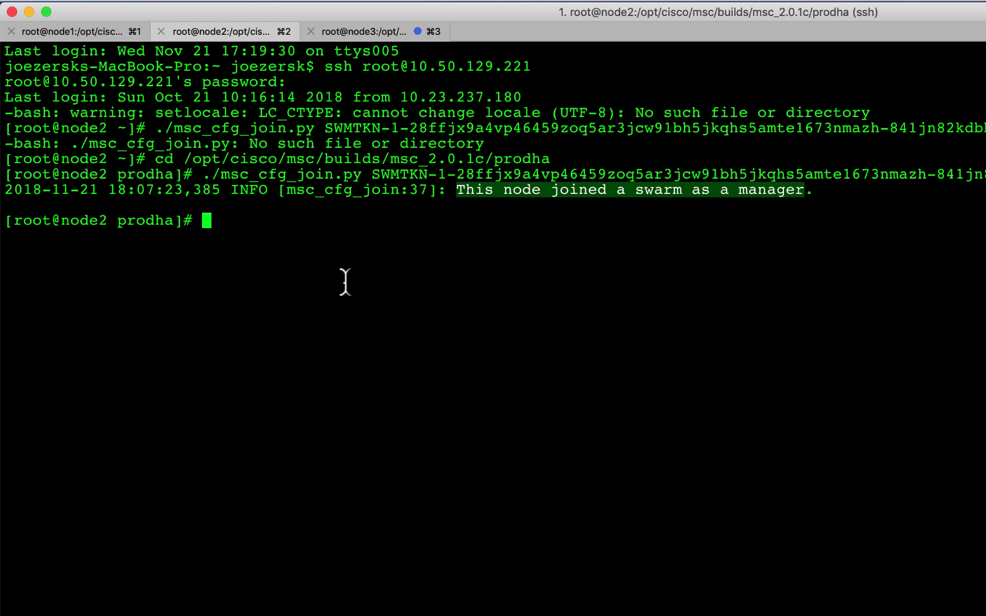
Run docker node ls to confirm node1, node2 and node3 are Ready.
text(This node joined a swarm as a manager)
key(BackSpace)
key(BackSpace)
key(BackSpace)
key(BackSpace)
key(BackSpace)
key(BackSpace)
key(BackSpace)
key(BackSpace)
key(BackSpace)
key(BackSpace)
key(BackSpace)
key(BackSpace)
key(BackSpace)
key(BackSpace)
key(BackSpace)
key(BackSpace)
key(BackSpace)
key(BackSpace)
key(BackSpace)
key(BackSpace)
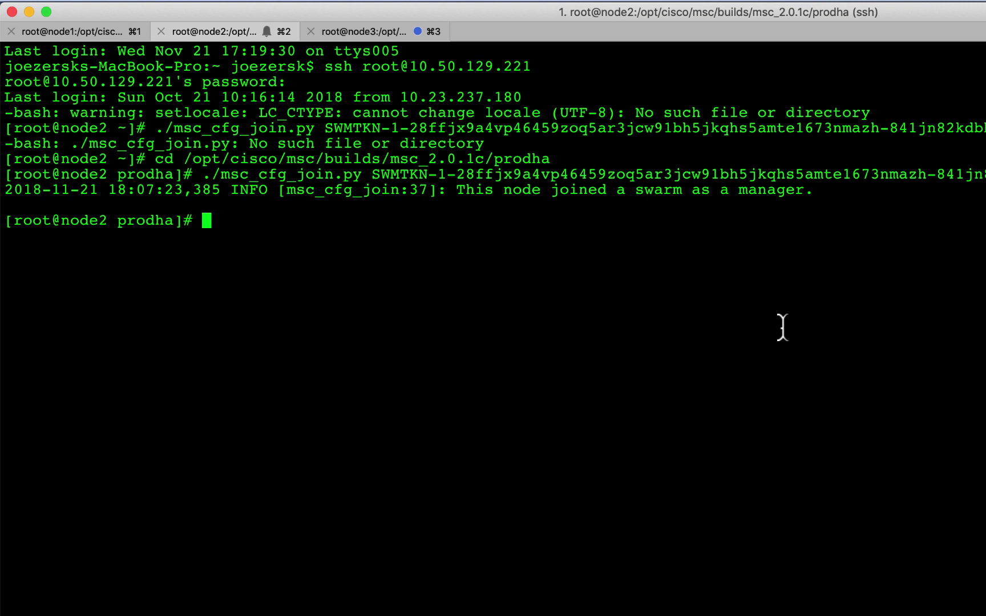
text(docker node ls)
key(Return)
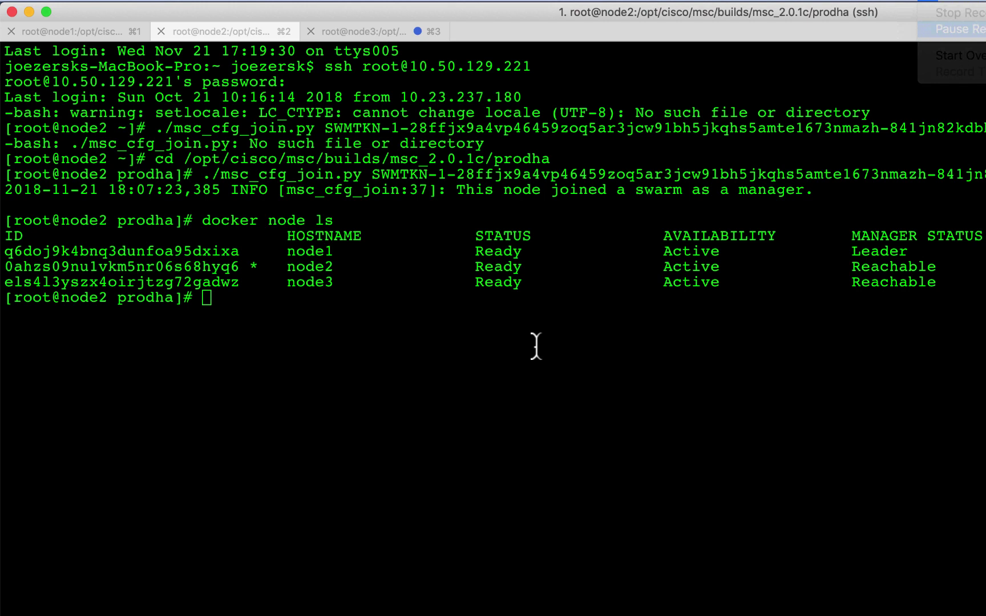
Run ./msc_deploy.py to deploy the orchestrator services until deployment completes.
key(Escape)
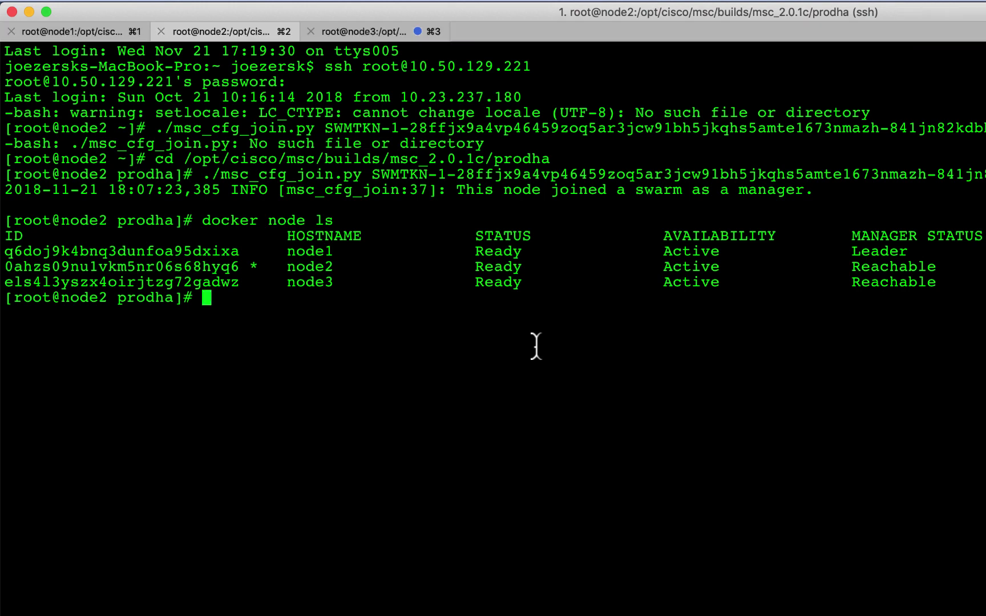
text(./msc_deploy.py)
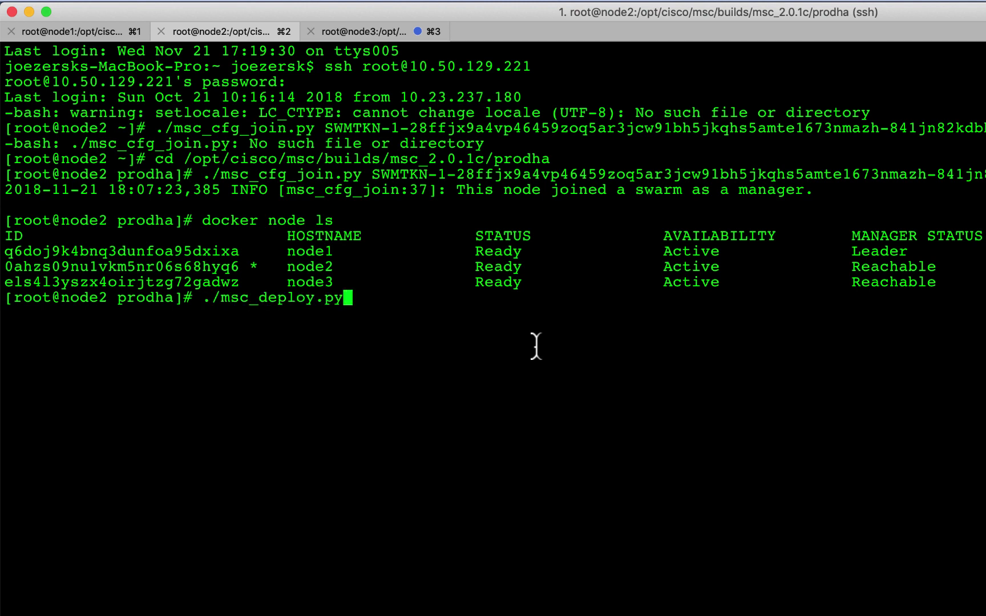
key(Return)
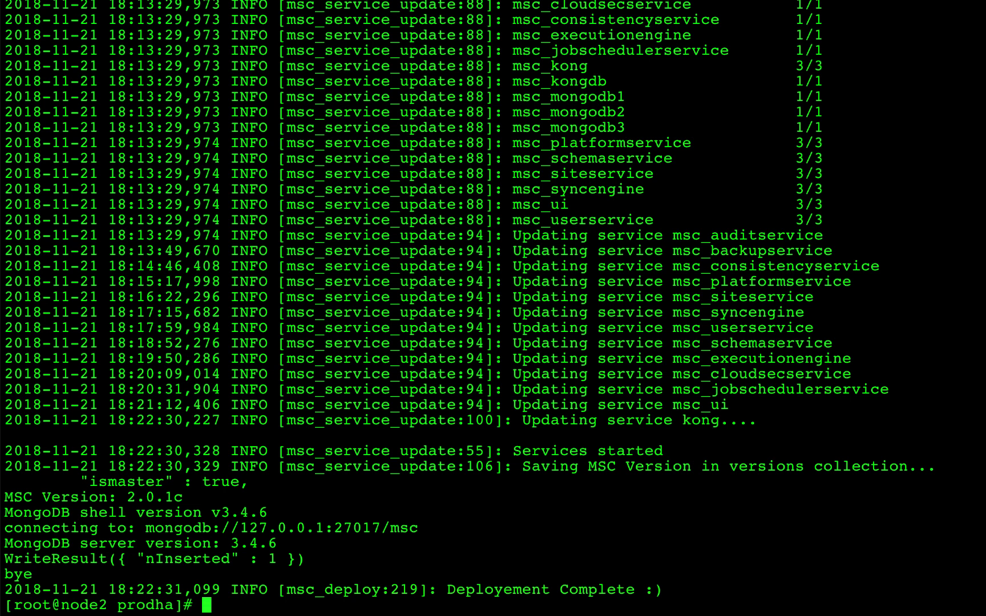
Run docker service ls on node2 to list the cluster's running services.
text(docker service )
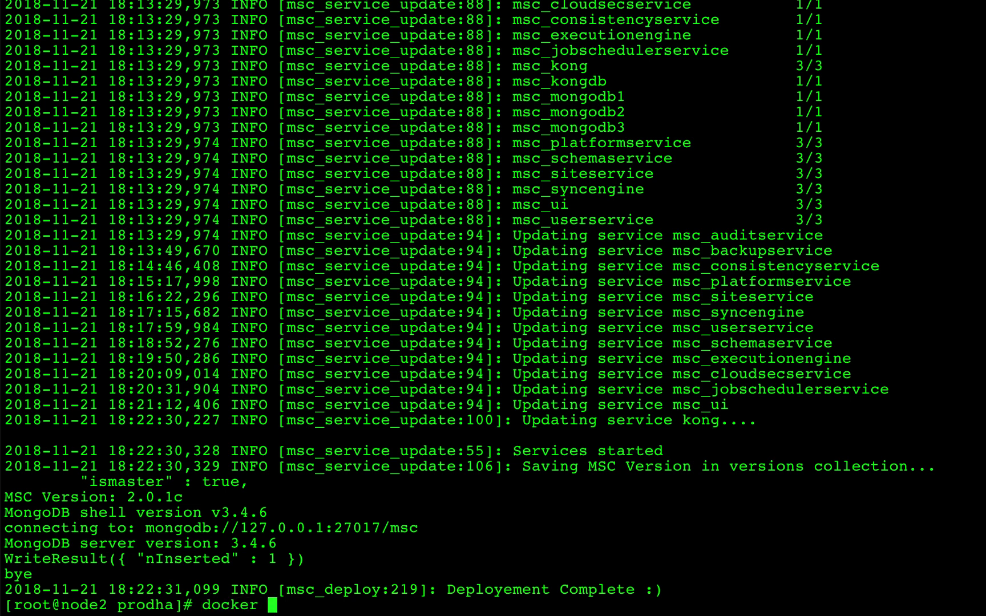
text(ls)
key(Return)
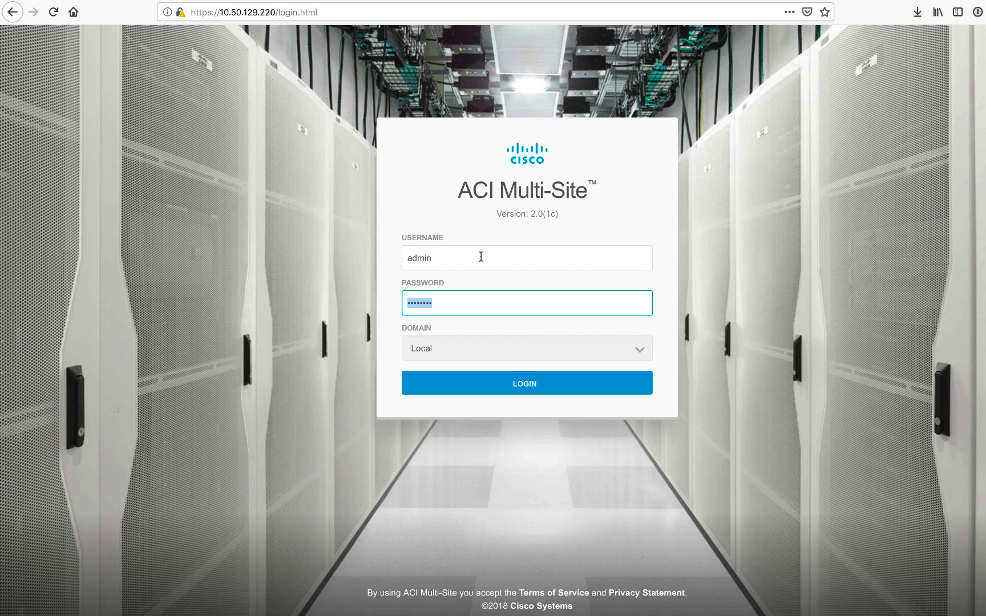
Log in to the Multi-Site Orchestrator with the pre-filled credentials on the Local domain.
click(494, 392)
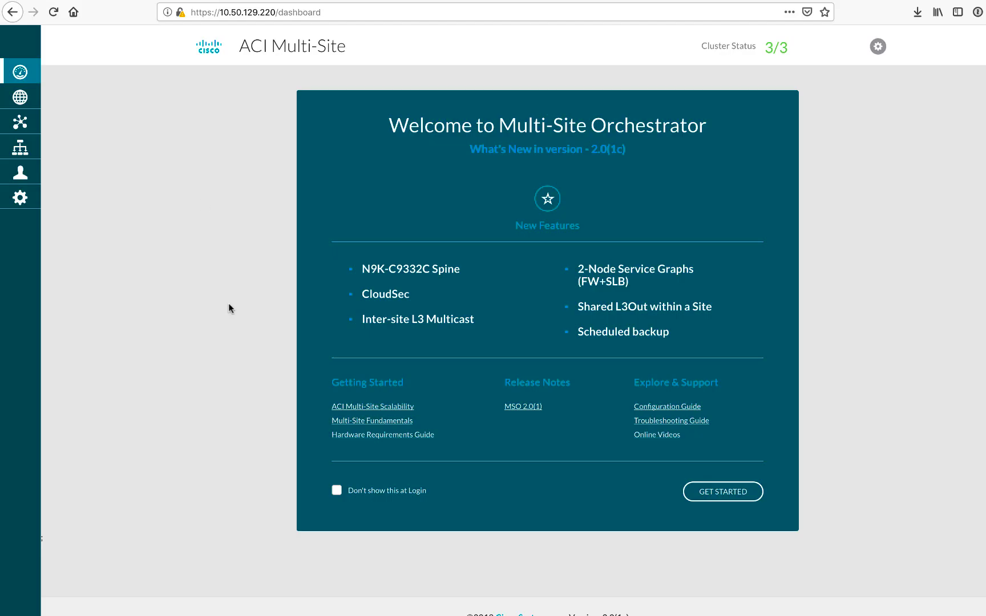